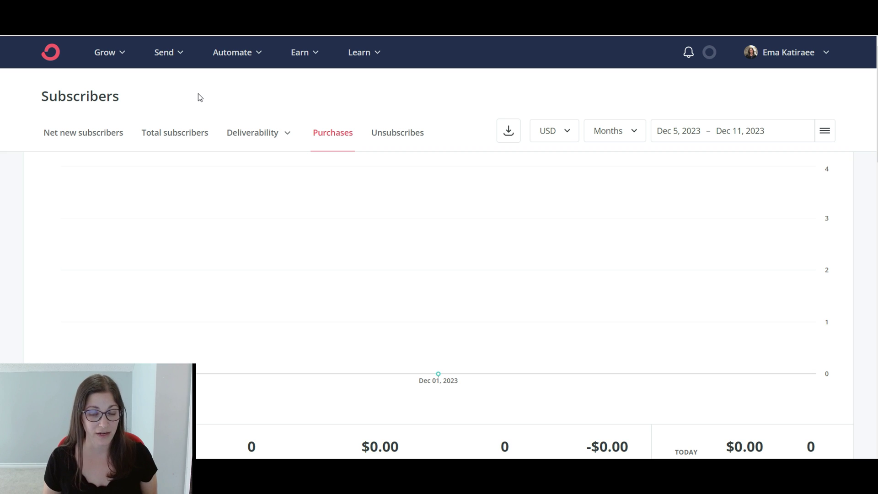
# Start a new embeddable Form from Grow > Landing Pages & Forms
pyautogui.click(110, 53)
pyautogui.click(136, 176)
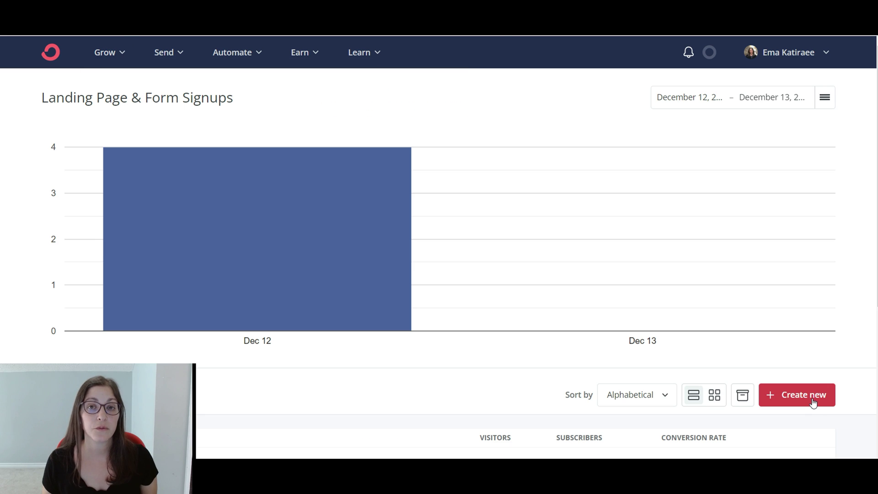
pyautogui.click(799, 403)
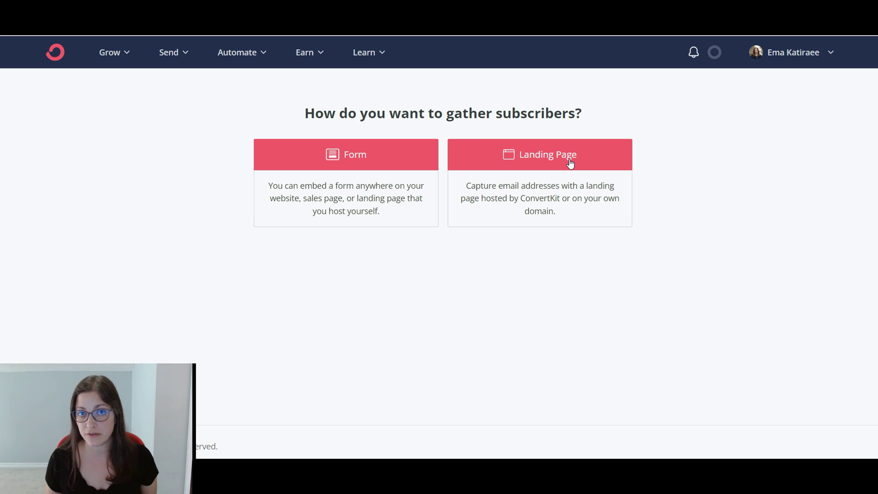
pyautogui.click(353, 172)
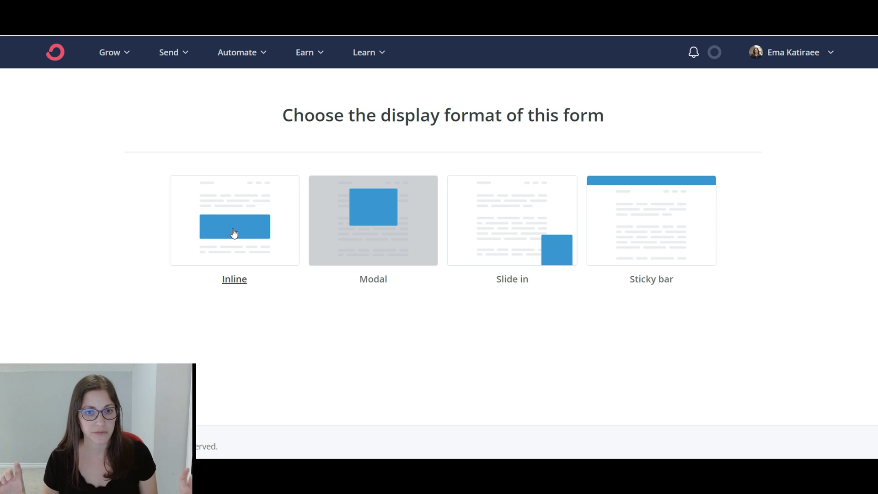
# Choose the Inline display format and base the form on the Clare template
pyautogui.click(249, 247)
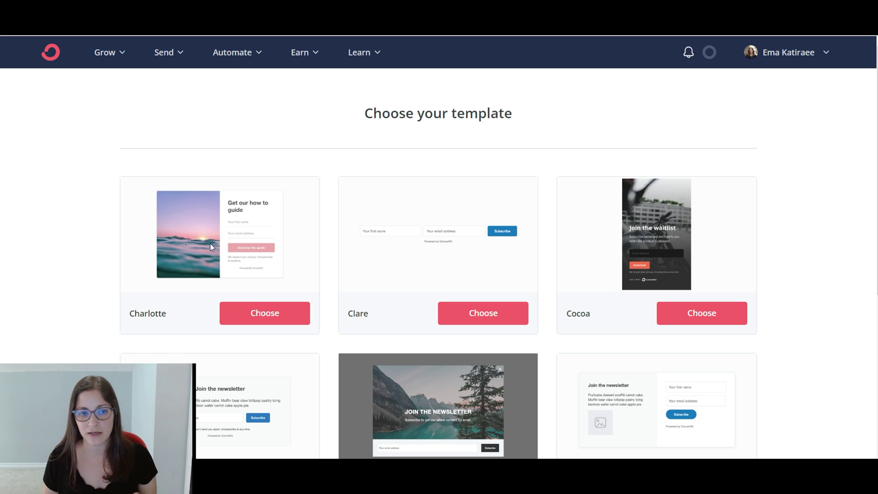
pyautogui.scroll(-3, 366, 259)
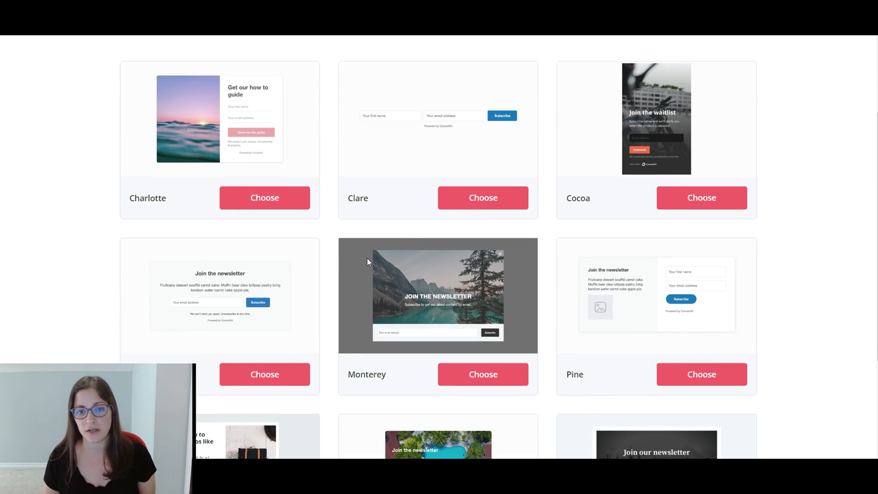
pyautogui.scroll(-2, 368, 259)
pyautogui.scroll(4, 397, 388)
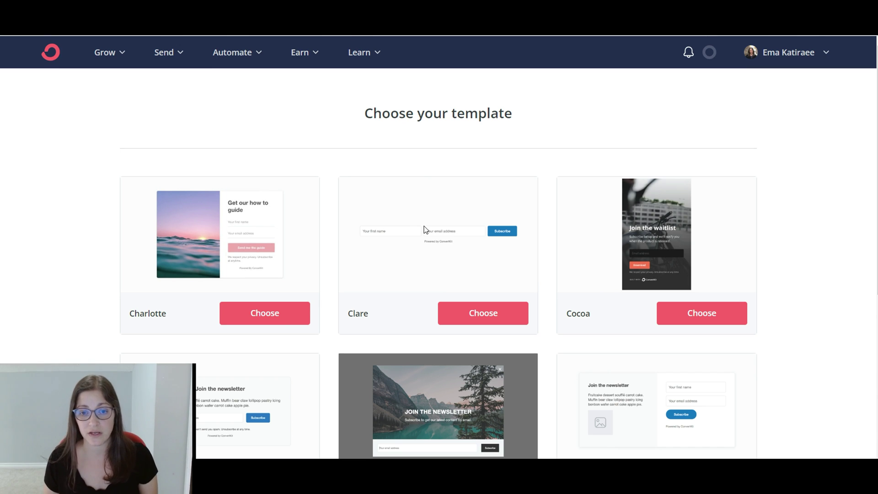
pyautogui.click(449, 325)
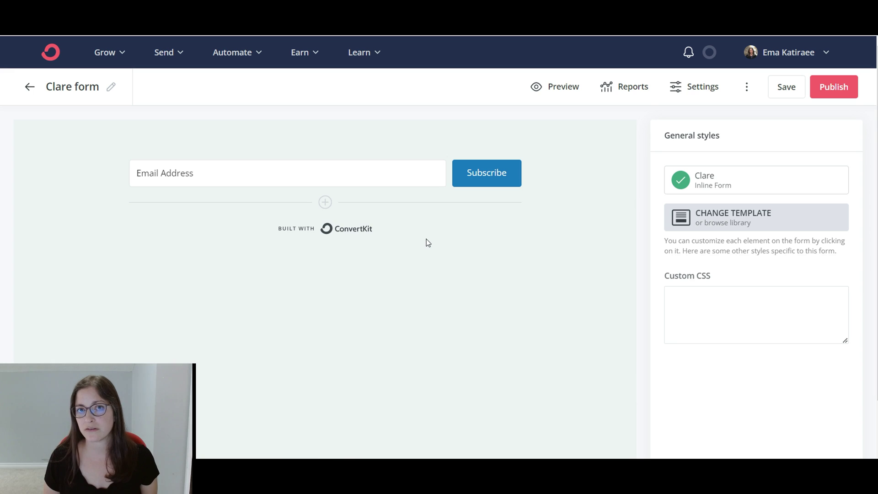
# Add a required First Name custom field and move it ahead of Email Address
pyautogui.click(325, 203)
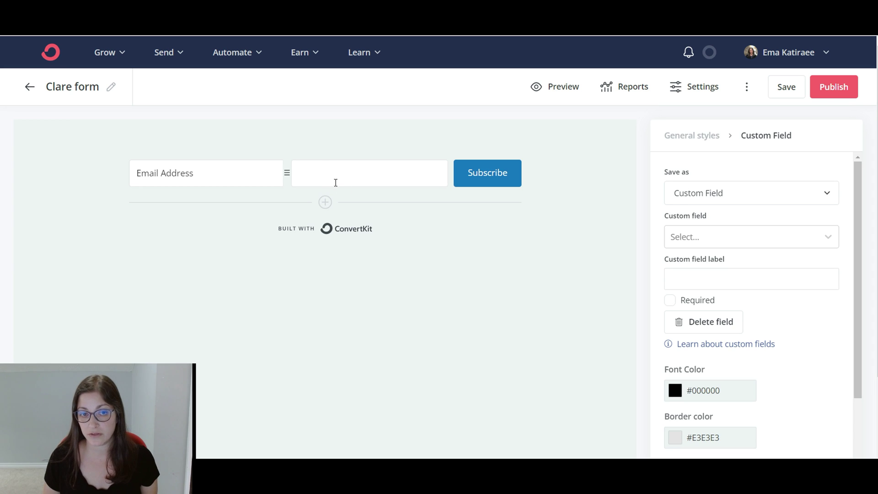
pyautogui.click(720, 236)
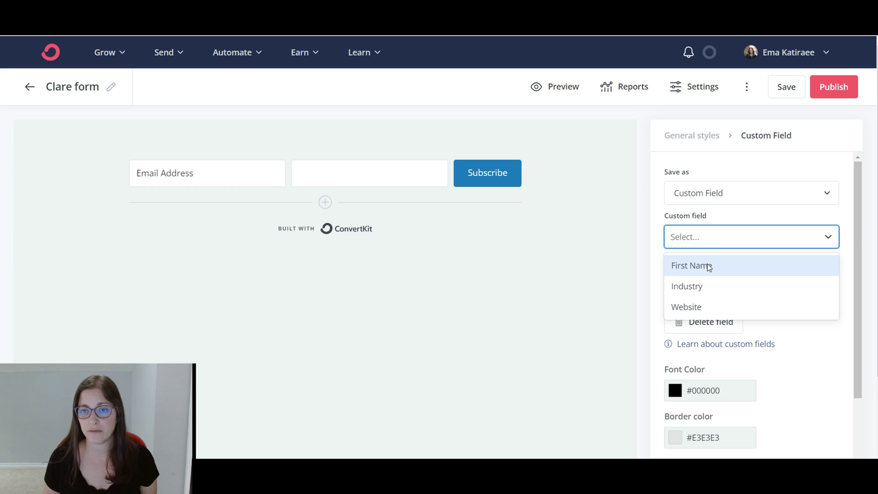
pyautogui.click(707, 264)
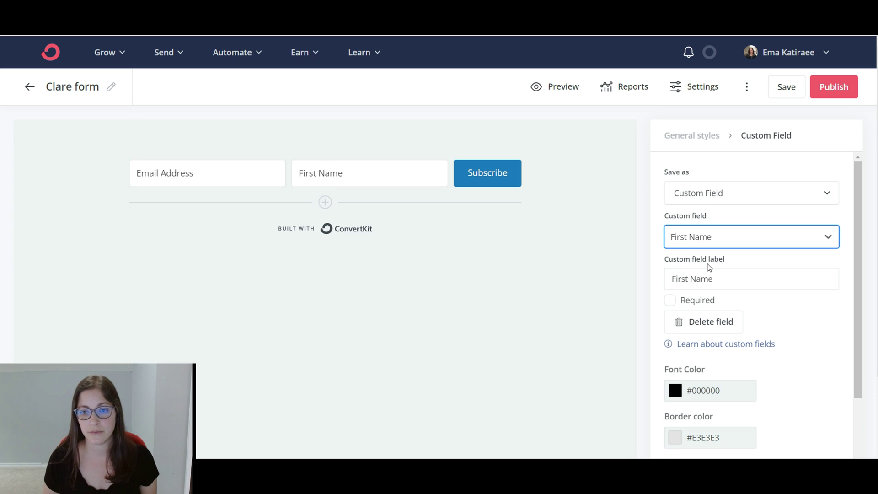
pyautogui.click(670, 301)
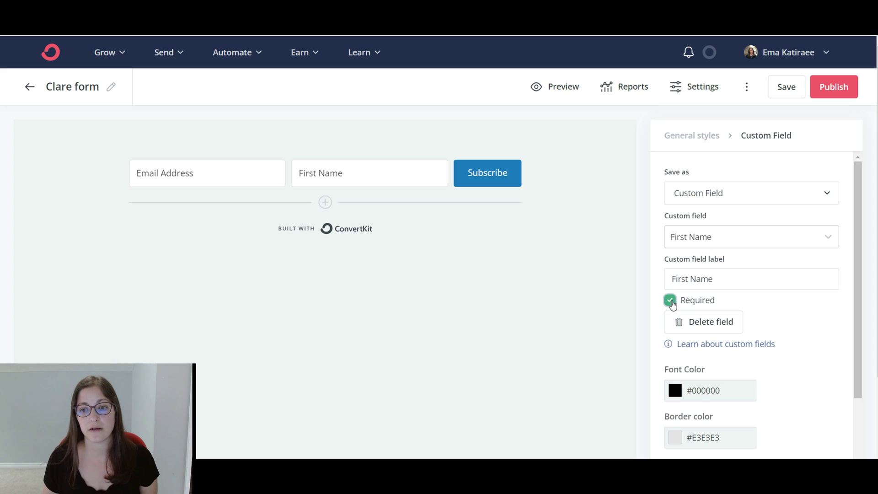
pyautogui.moveTo(286, 174)
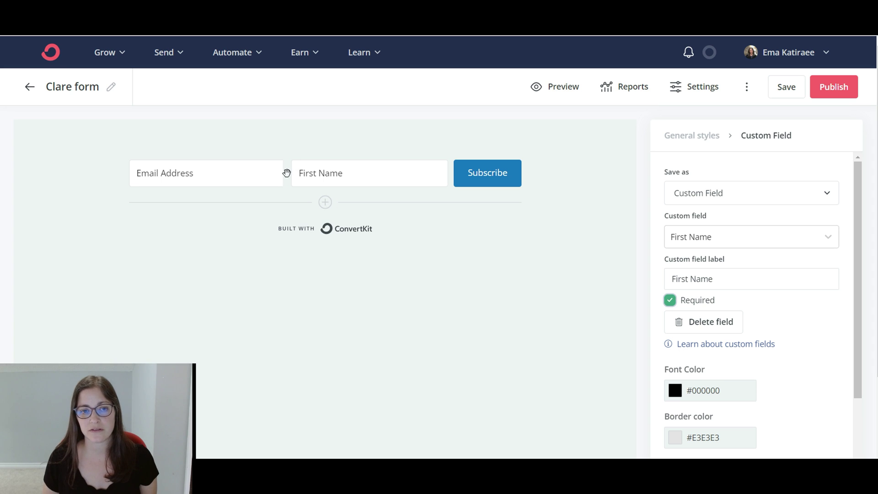
pyautogui.moveTo(287, 172); pyautogui.dragTo(116, 174)
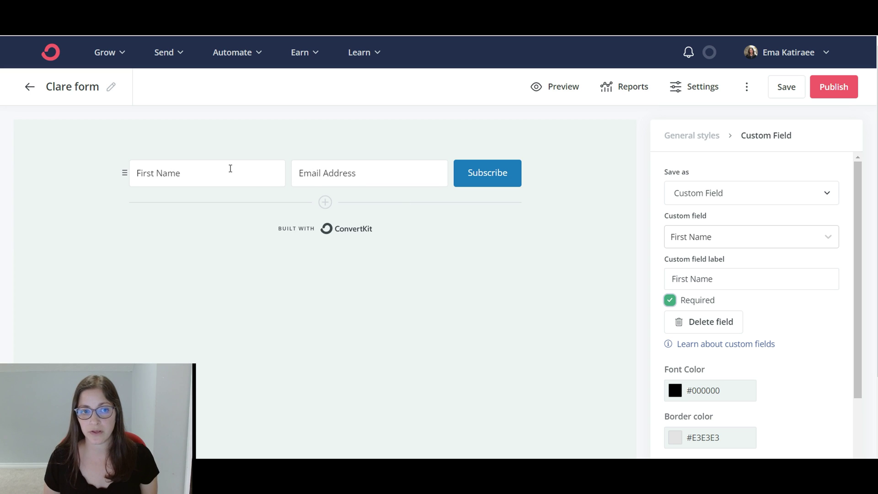
# Give the Email Address field border radius 0, trying Bold font weight before keeping Normal
pyautogui.click(324, 173)
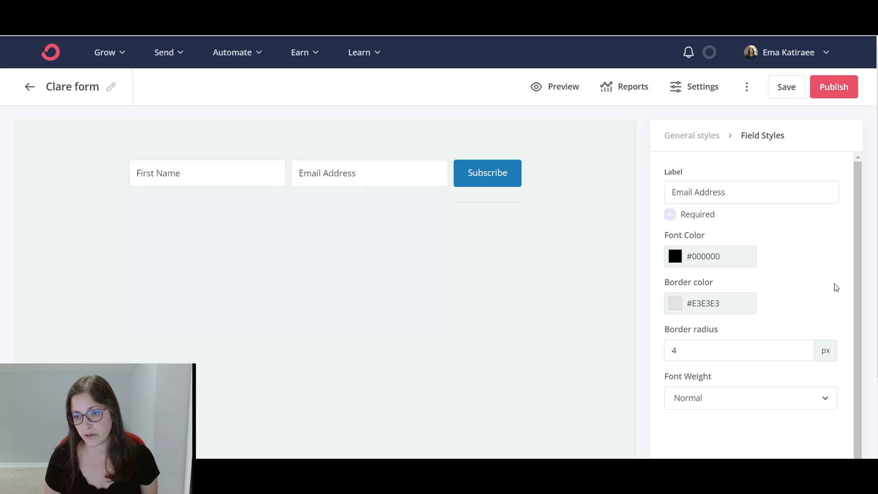
pyautogui.click(803, 353)
pyautogui.click(803, 353)
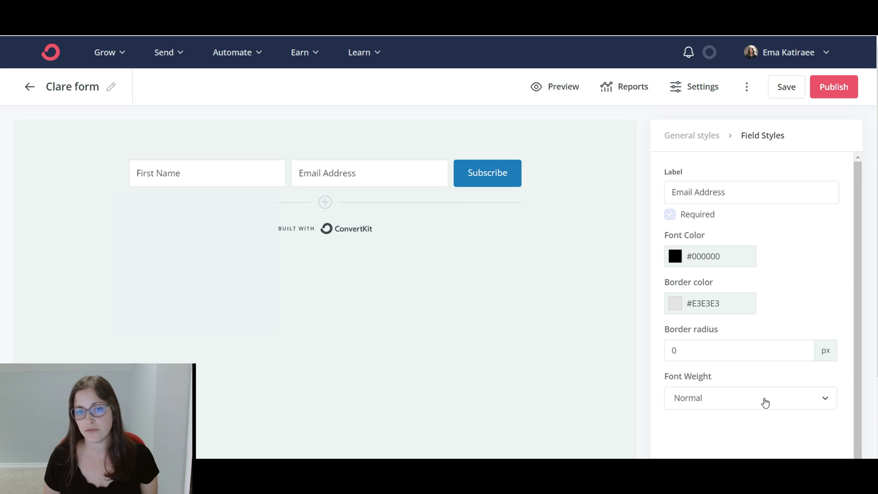
pyautogui.click(763, 401)
pyautogui.click(729, 400)
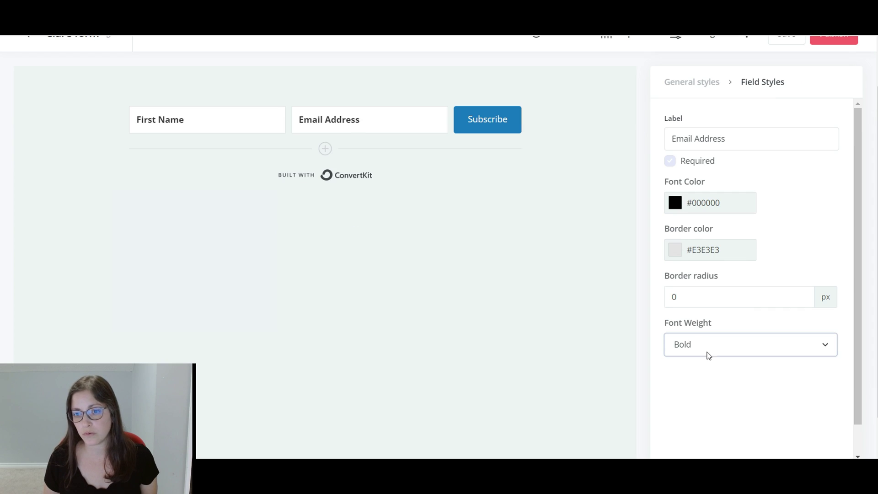
pyautogui.scroll(1, 706, 355)
pyautogui.scroll(2, 765, 291)
pyautogui.click(157, 173)
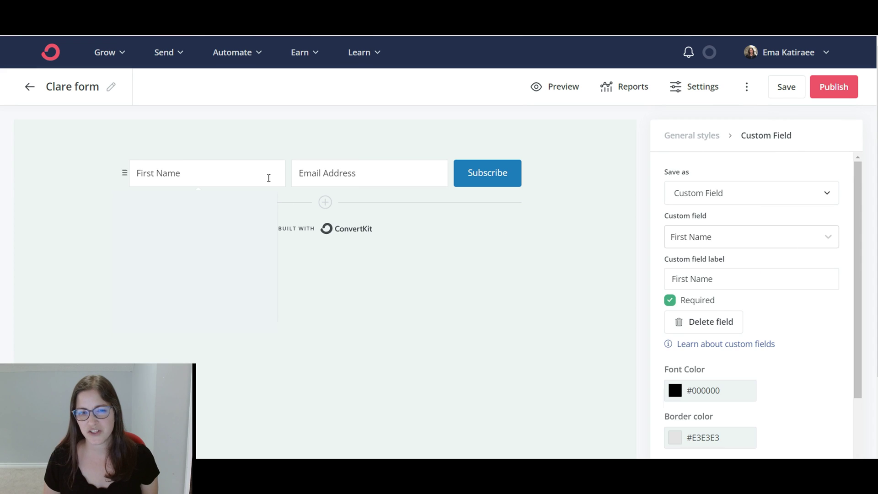
pyautogui.moveTo(206, 173)
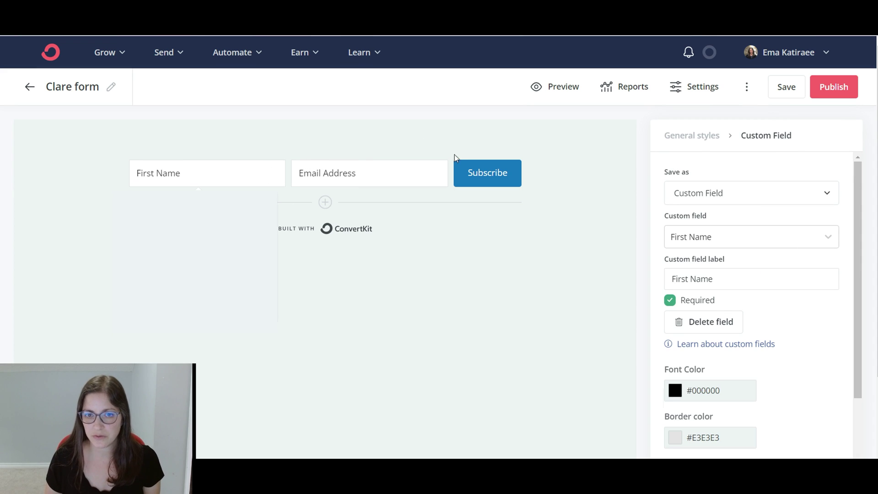
pyautogui.click(494, 170)
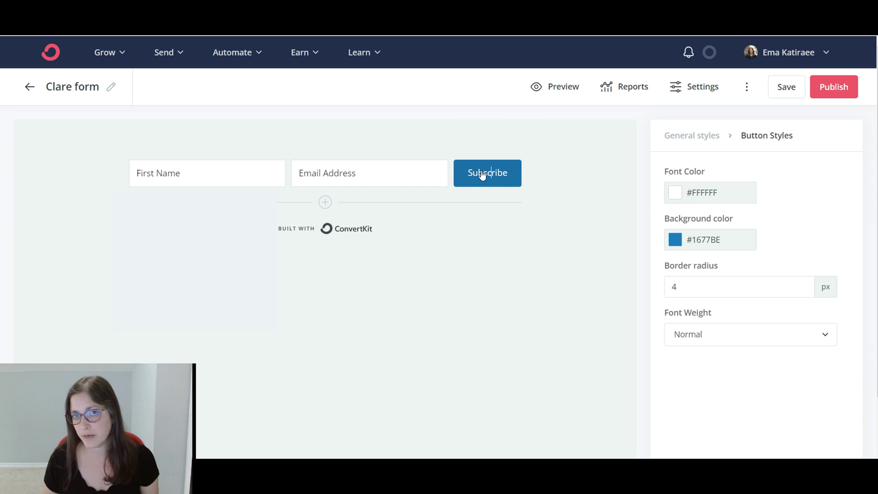
# Relabel the button 'Download Now!', make it the saved dark blue with square corners
pyautogui.moveTo(505, 174); pyautogui.dragTo(465, 180)
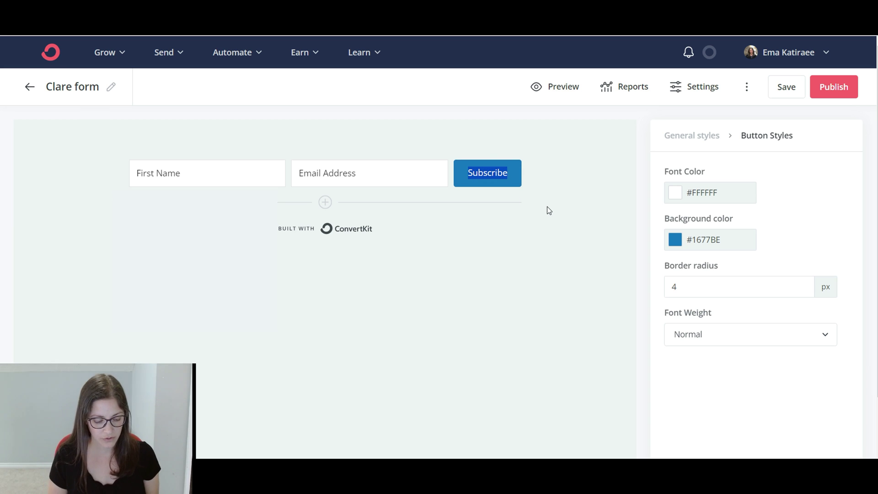
pyautogui.write('Download N')
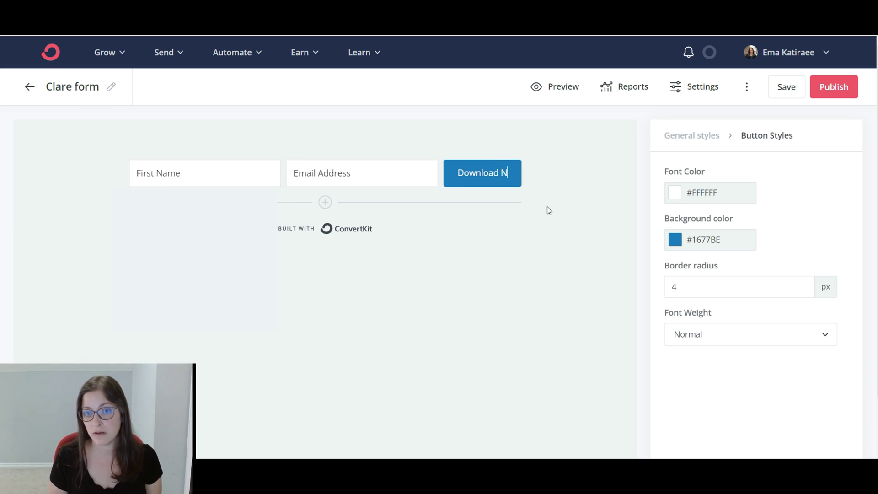
pyautogui.write('ow!')
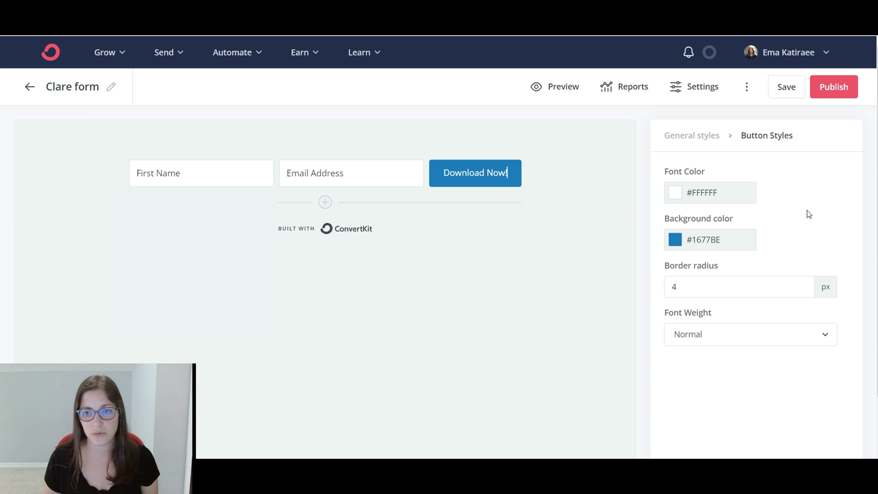
pyautogui.click(713, 241)
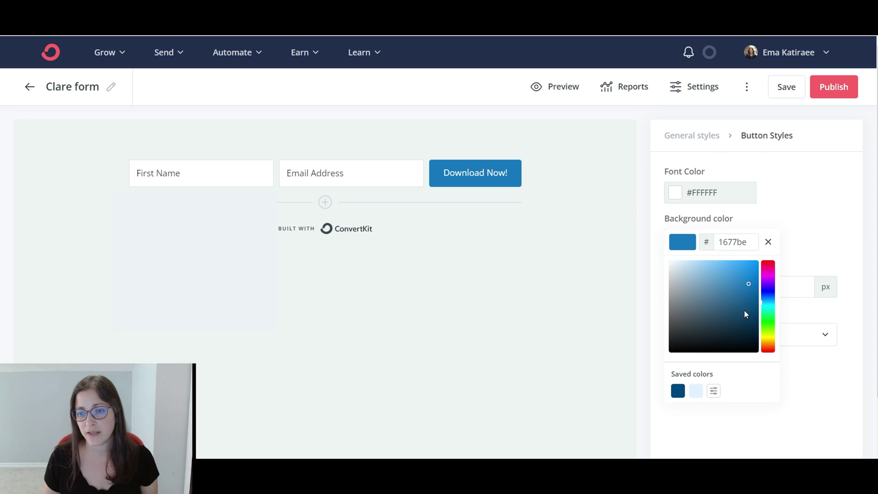
pyautogui.click(678, 392)
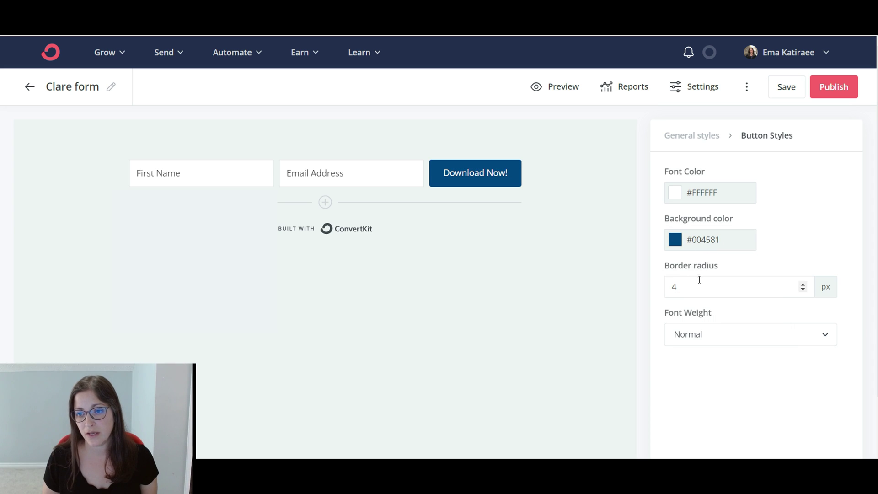
pyautogui.click(804, 292)
pyautogui.click(803, 291)
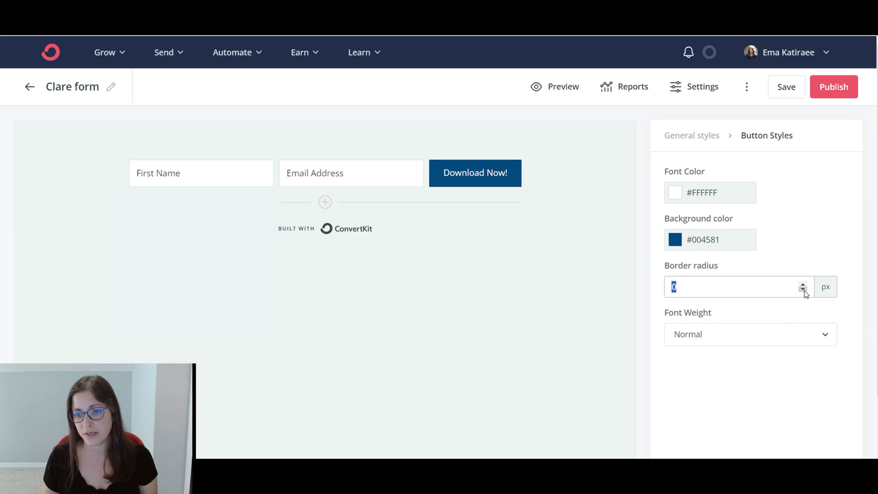
pyautogui.click(797, 253)
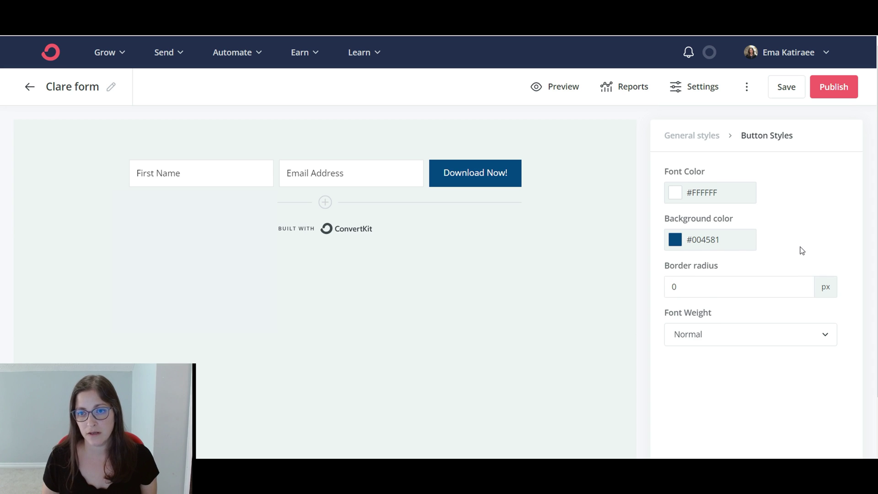
pyautogui.click(320, 231)
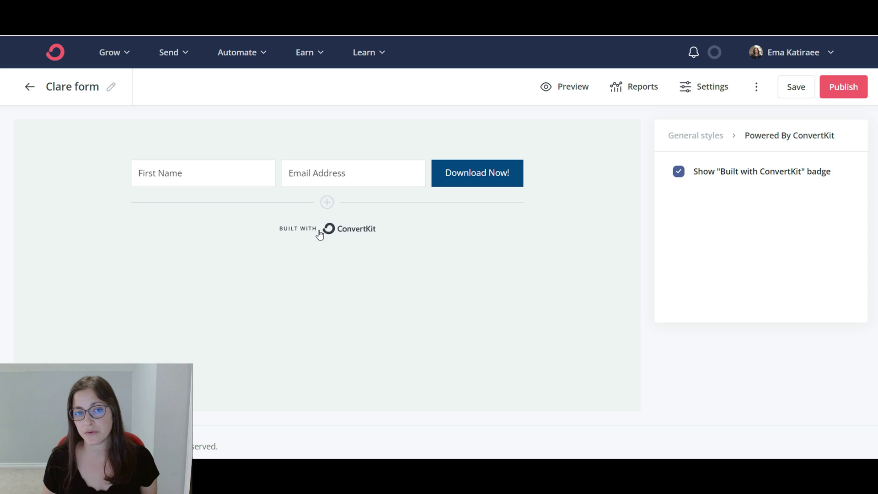
# Untick 'Show Built with ConvertKit badge' to hide the badge
pyautogui.click(680, 179)
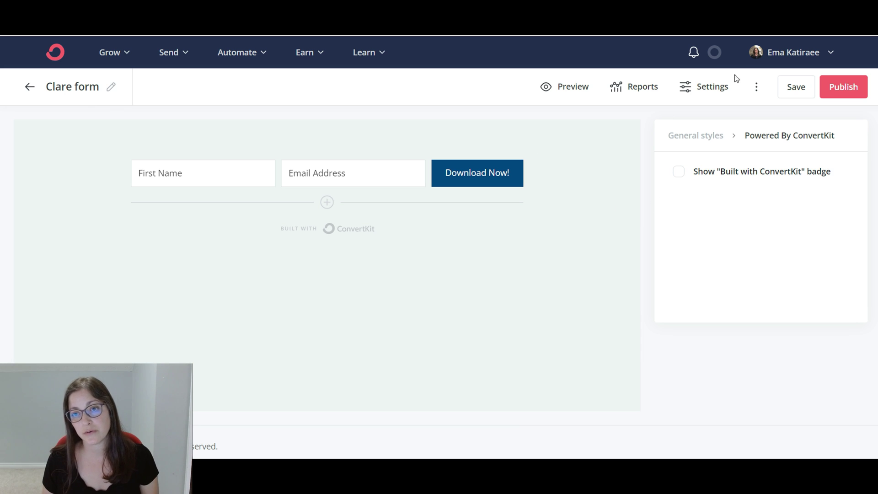
# In form Settings, review the success message and switch to 'Redirect to an external page'
pyautogui.click(714, 88)
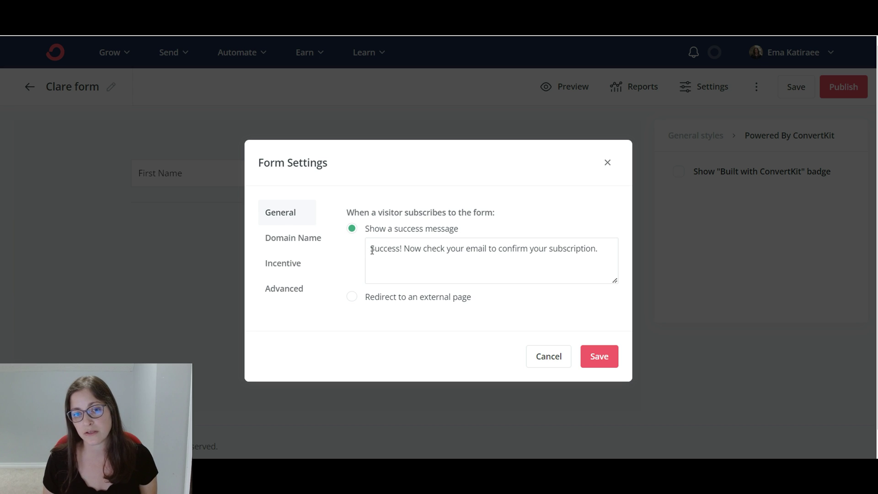
pyautogui.moveTo(371, 250); pyautogui.dragTo(606, 263)
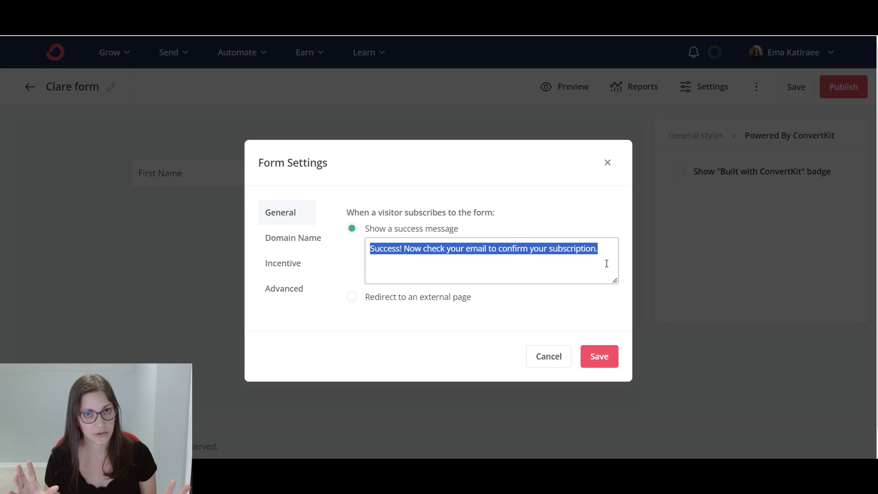
pyautogui.click(574, 268)
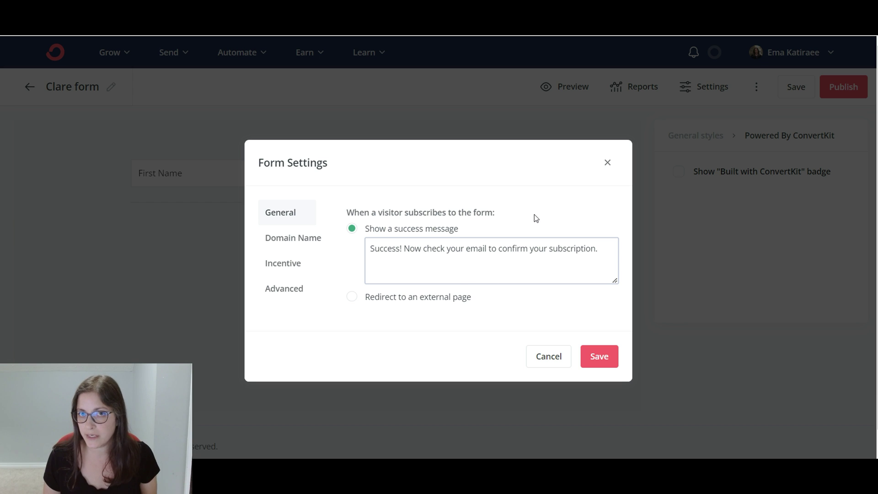
pyautogui.click(353, 299)
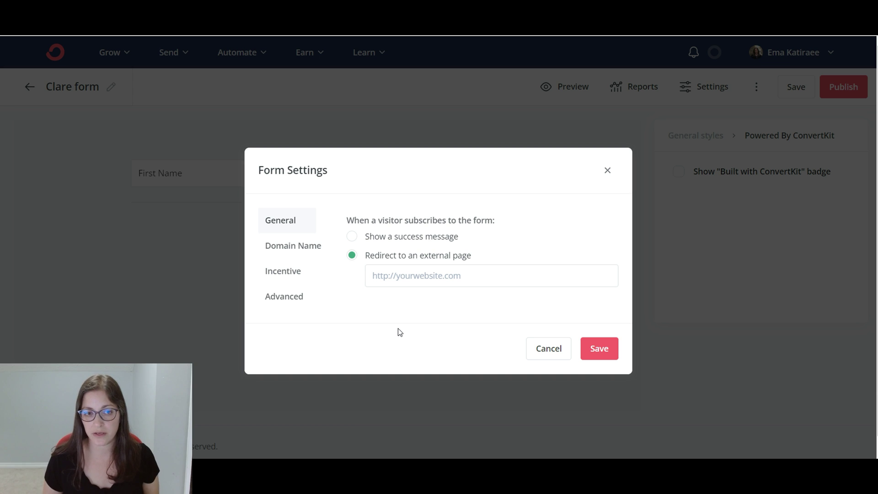
# Show the Incentive settings with sending an incentive email turned on
pyautogui.click(283, 271)
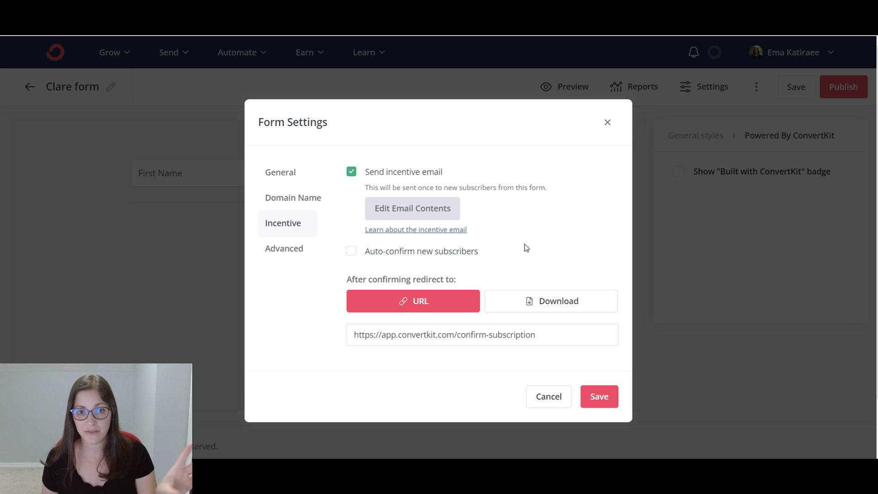
# Edit the incentive email contents and place the cursor before 'Thanks' in the intro paragraph
pyautogui.click(404, 209)
pyautogui.scroll(-3, 493, 178)
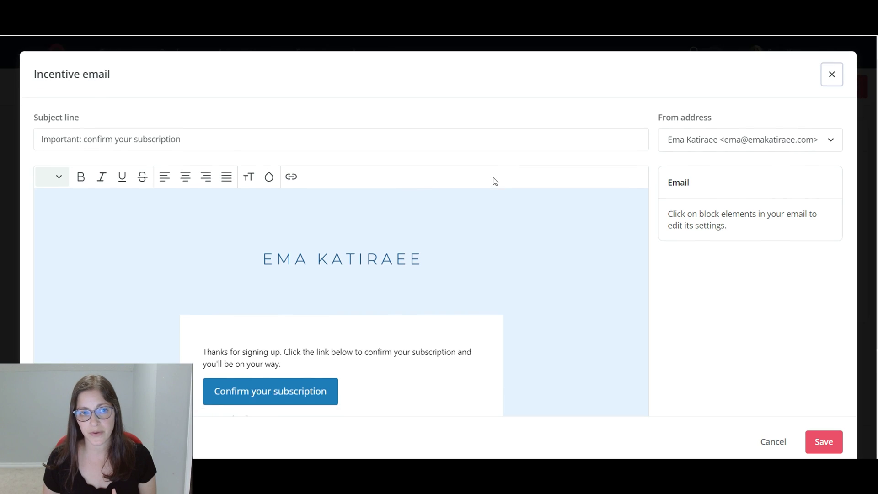
pyautogui.scroll(3, 378, 185)
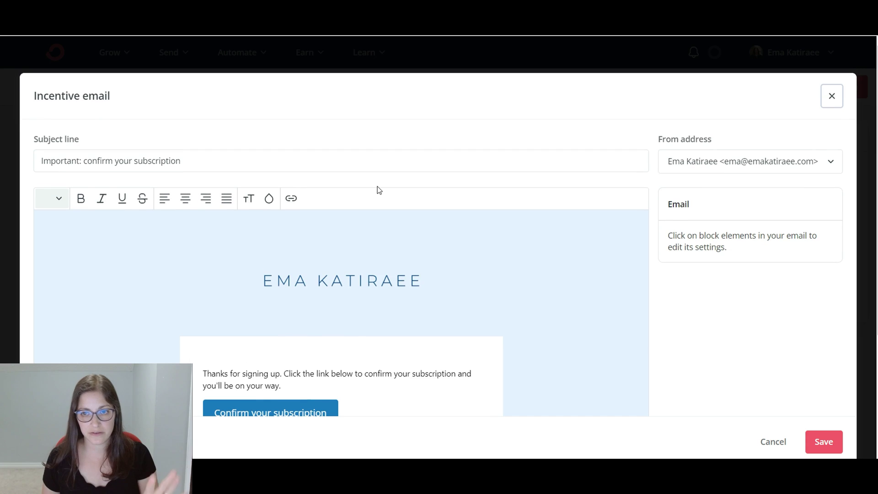
pyautogui.scroll(-5, 377, 186)
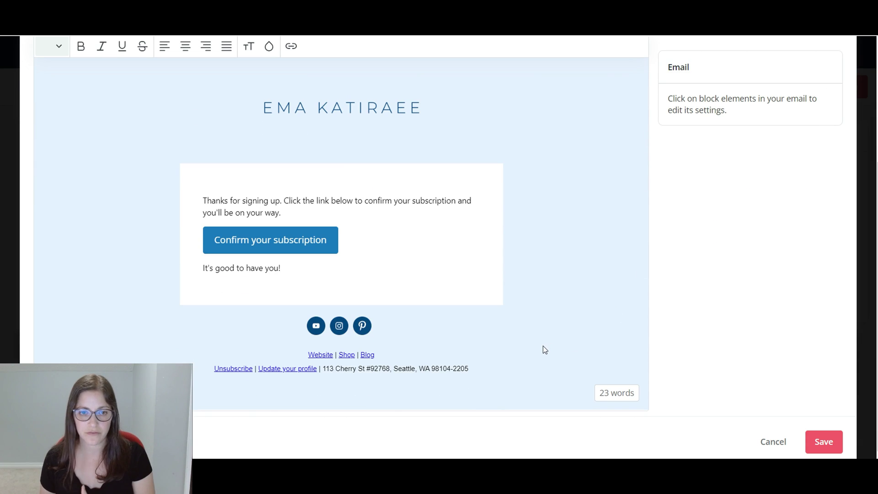
pyautogui.scroll(3, 398, 196)
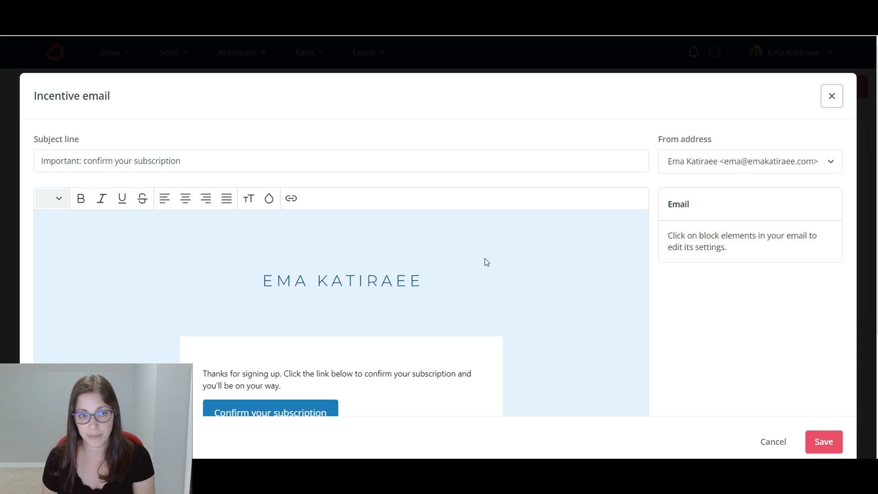
pyautogui.scroll(-2, 509, 270)
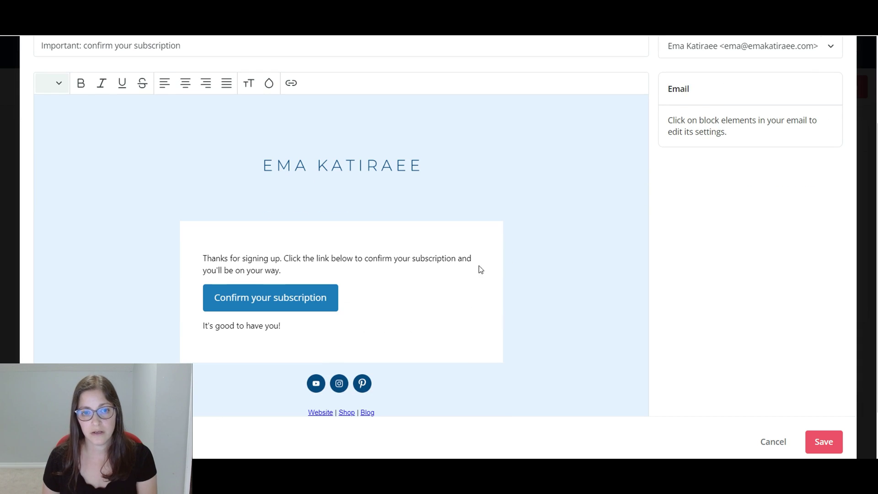
pyautogui.click(391, 264)
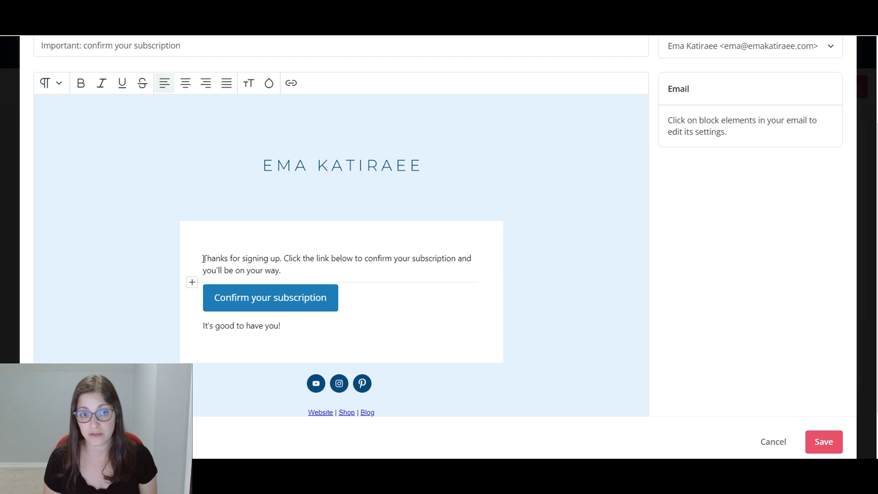
pyautogui.click(203, 259)
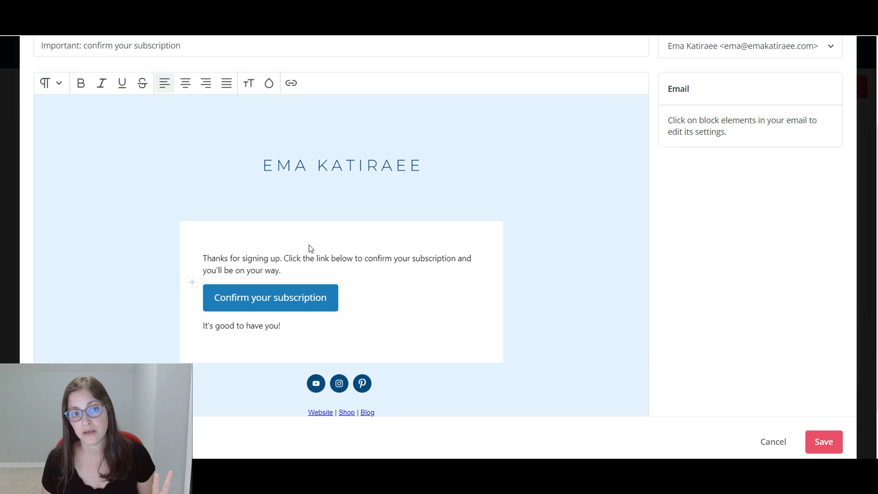
# Make the confirm button's background dark blue 004581
pyautogui.click(289, 298)
pyautogui.click(678, 193)
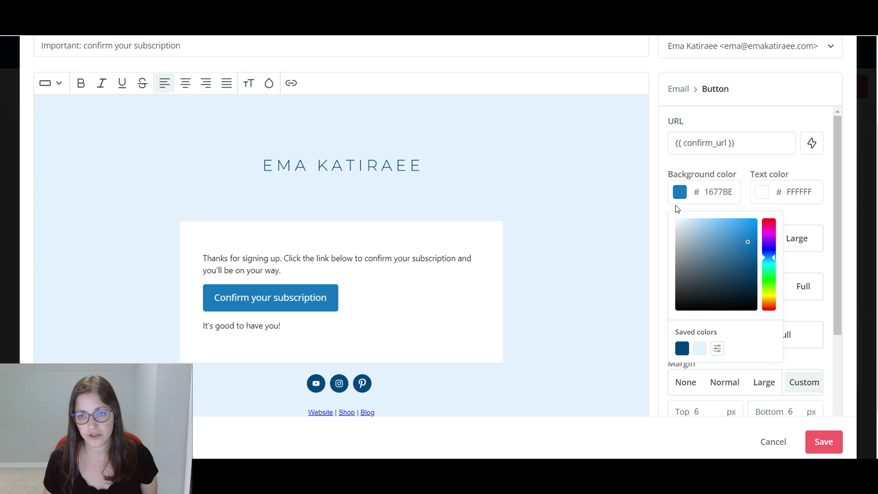
pyautogui.click(682, 349)
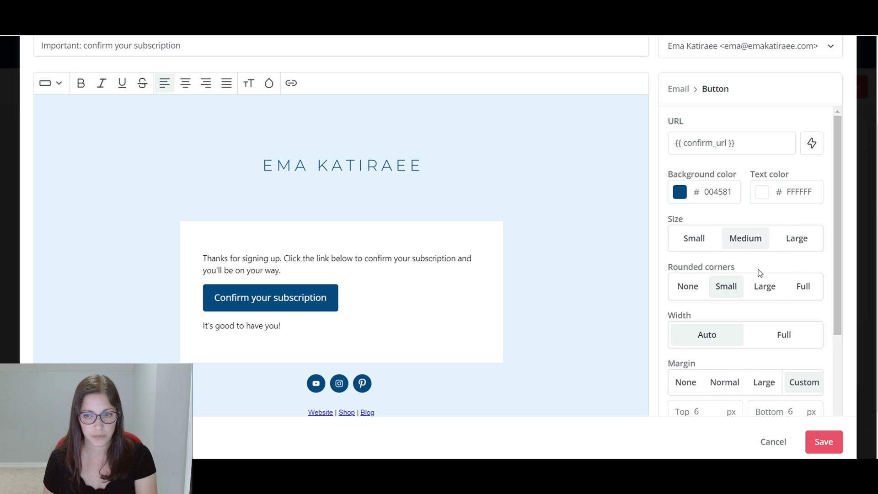
pyautogui.scroll(-2, 799, 354)
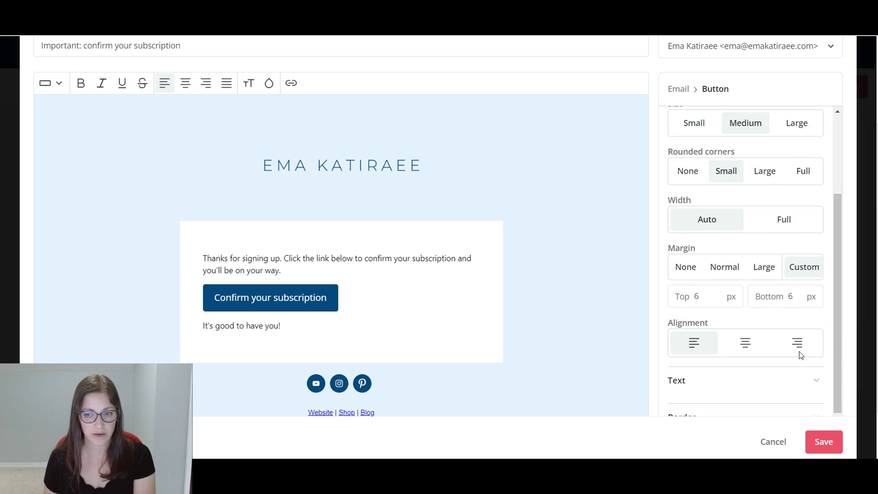
pyautogui.scroll(1, 800, 352)
pyautogui.scroll(-1, 799, 354)
pyautogui.scroll(2, 799, 354)
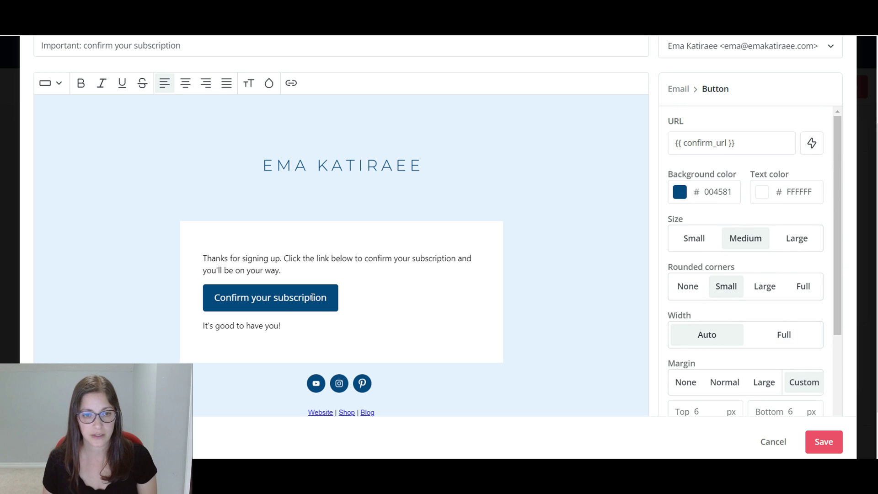
pyautogui.moveTo(218, 296)
pyautogui.write('D')
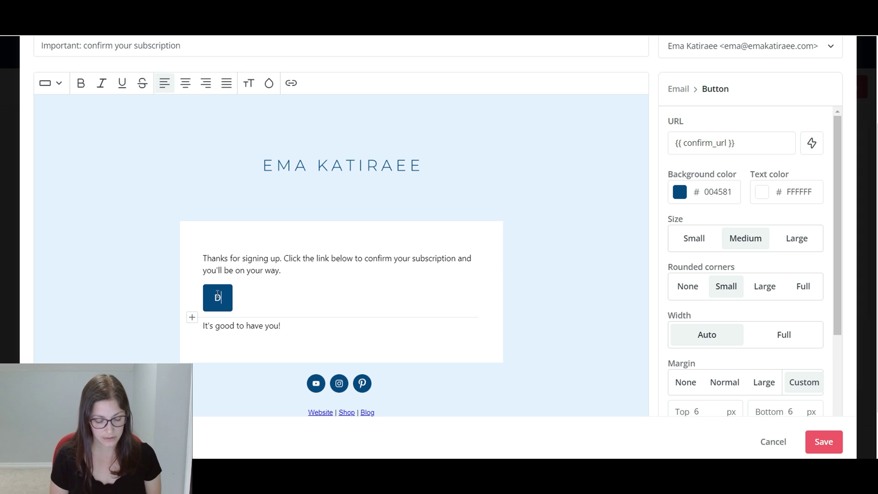
pyautogui.write('ownload your T')
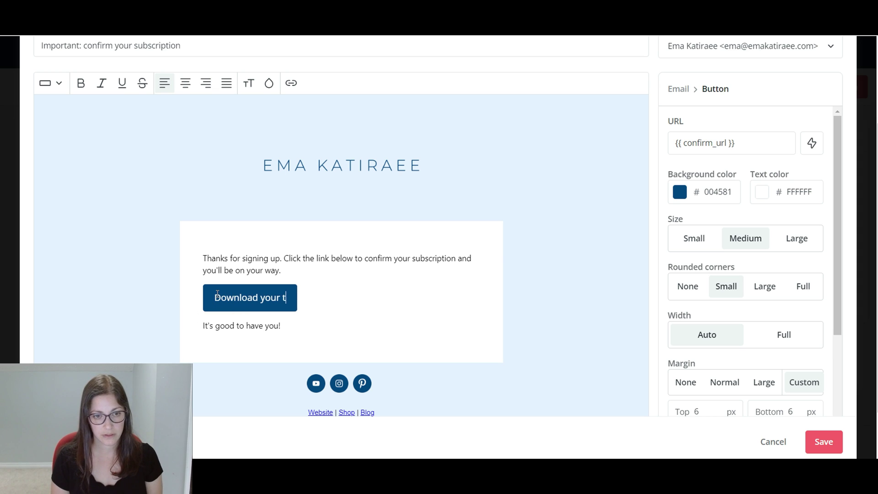
pyautogui.write('emplate!')
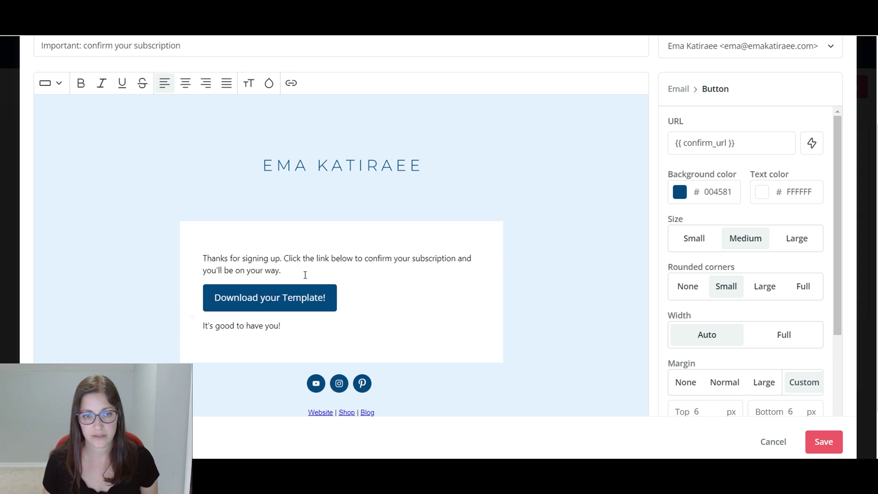
# Replace the intro sentence ending with 'confirm your subscription and download your template!'
pyautogui.click(316, 271)
pyautogui.moveTo(333, 265); pyautogui.dragTo(468, 258)
pyautogui.moveTo(282, 270); pyautogui.dragTo(196, 272)
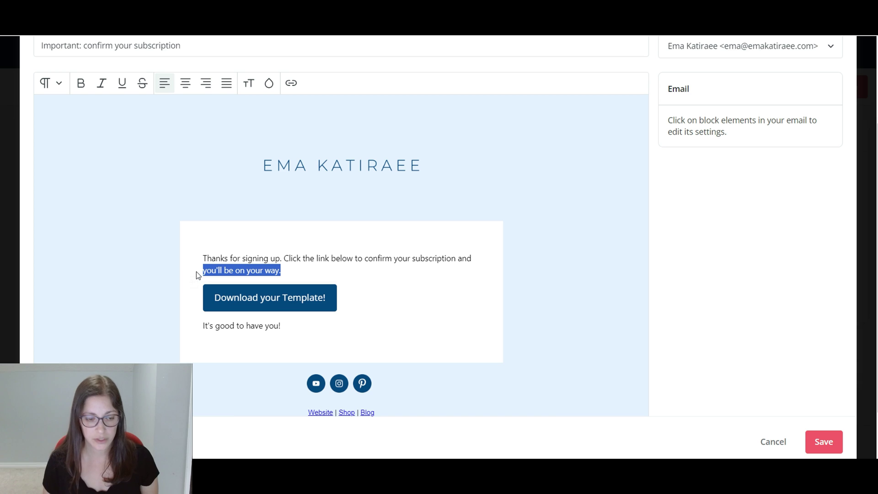
pyautogui.write('downa')
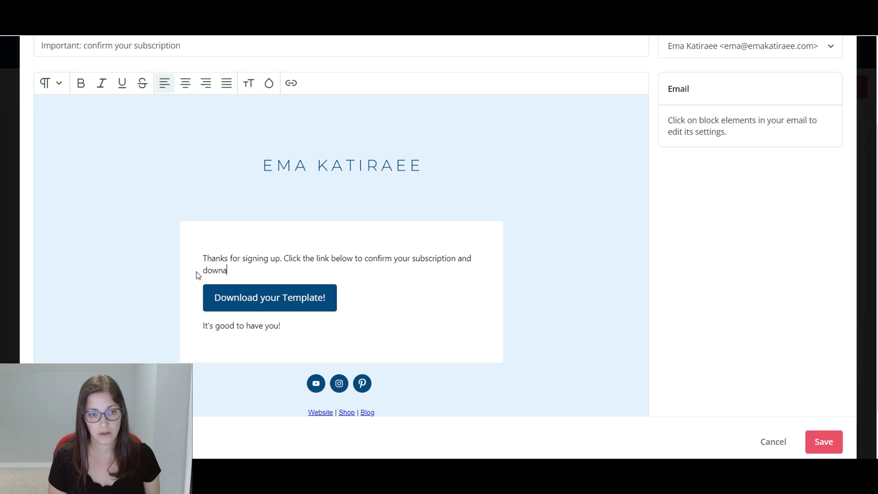
pyautogui.press('BackSpace')
pyautogui.write('load your template')
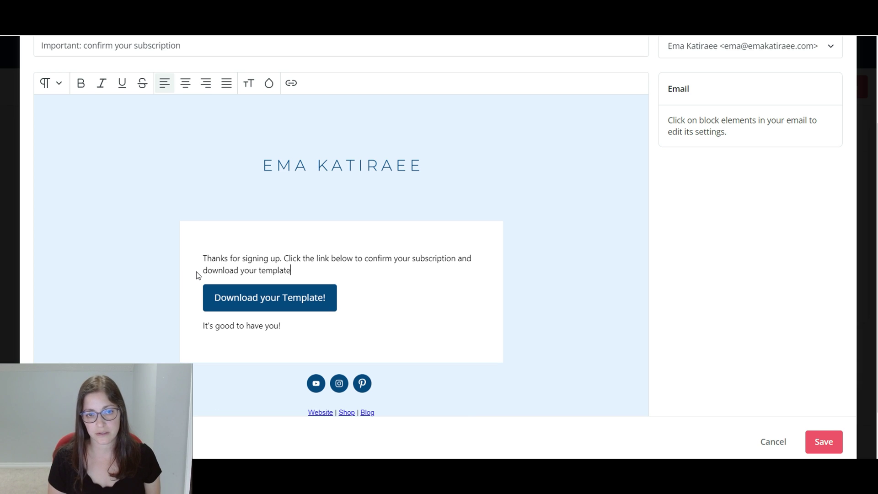
pyautogui.write('!')
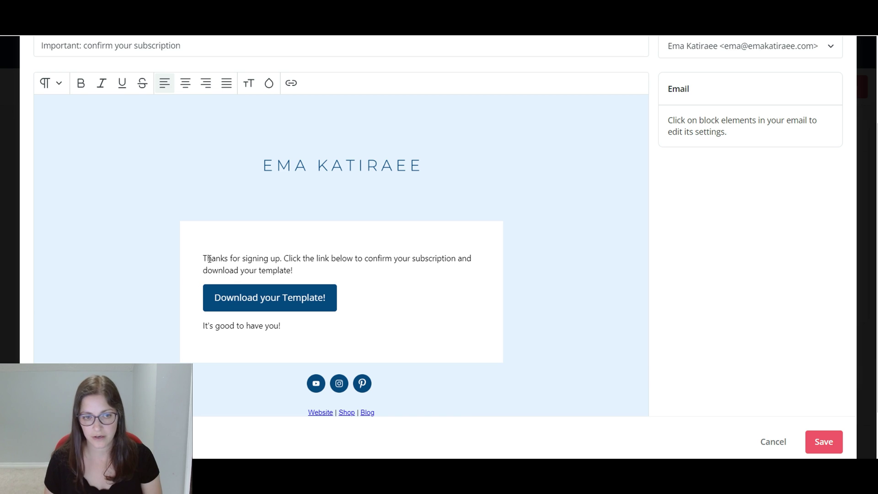
pyautogui.click(204, 259)
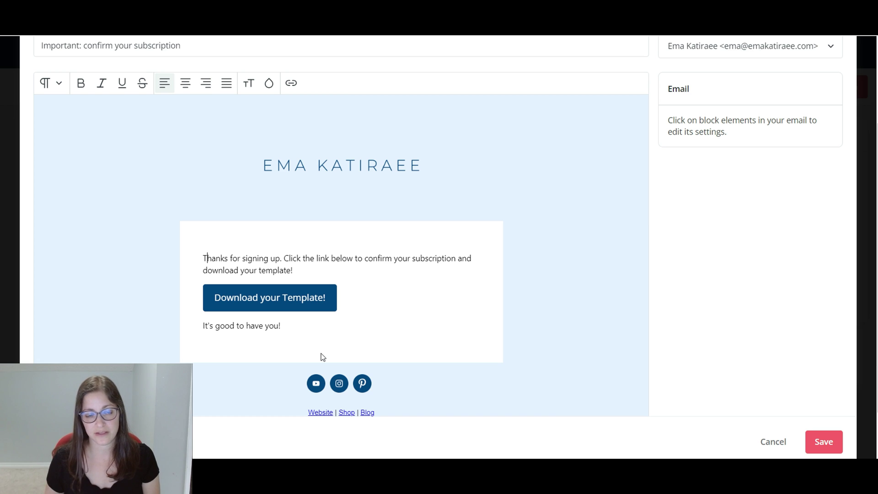
pyautogui.click(304, 332)
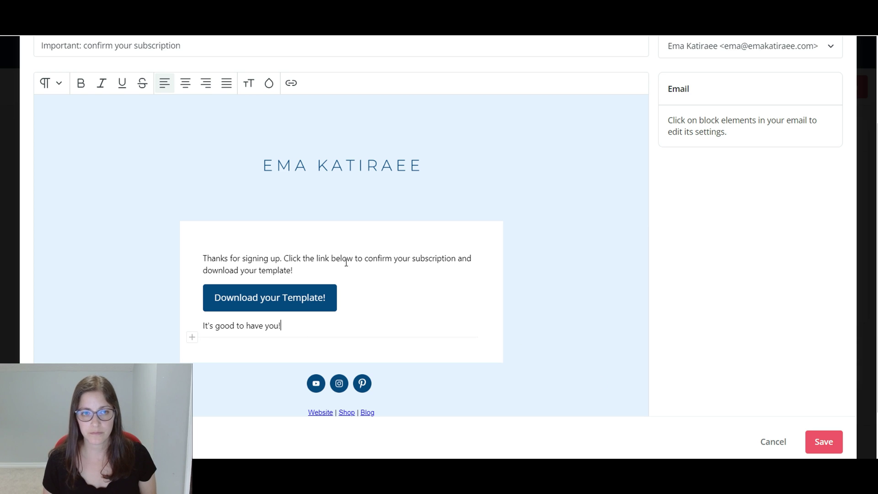
pyautogui.click(314, 263)
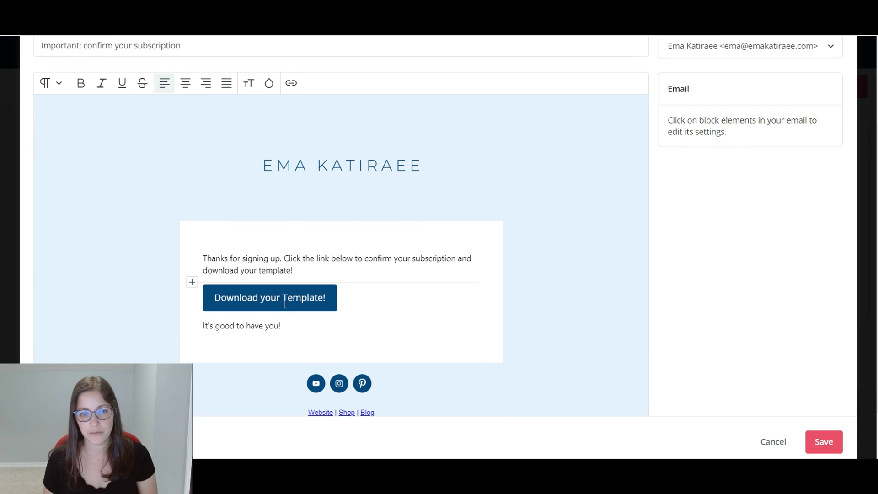
pyautogui.click(282, 302)
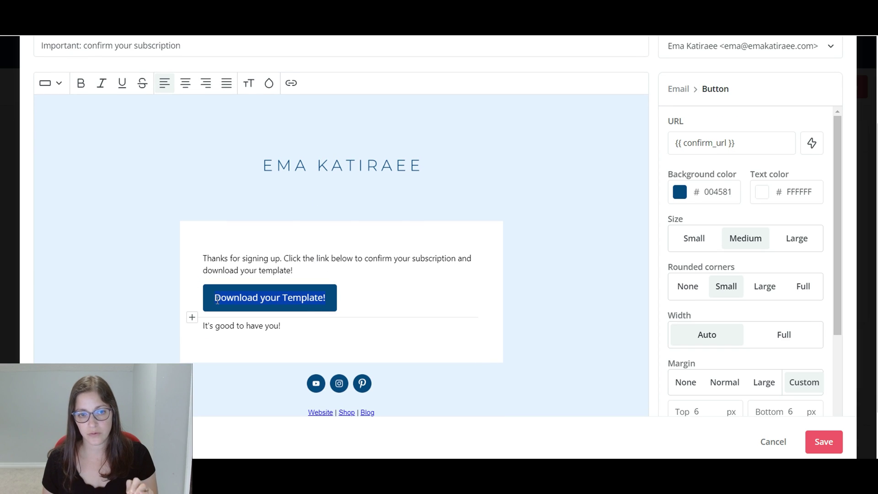
pyautogui.moveTo(298, 272); pyautogui.dragTo(285, 259)
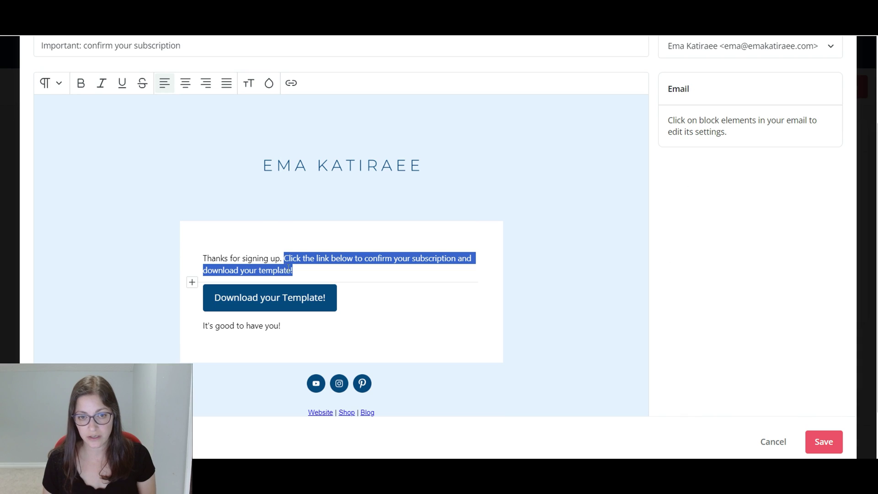
pyautogui.click(304, 272)
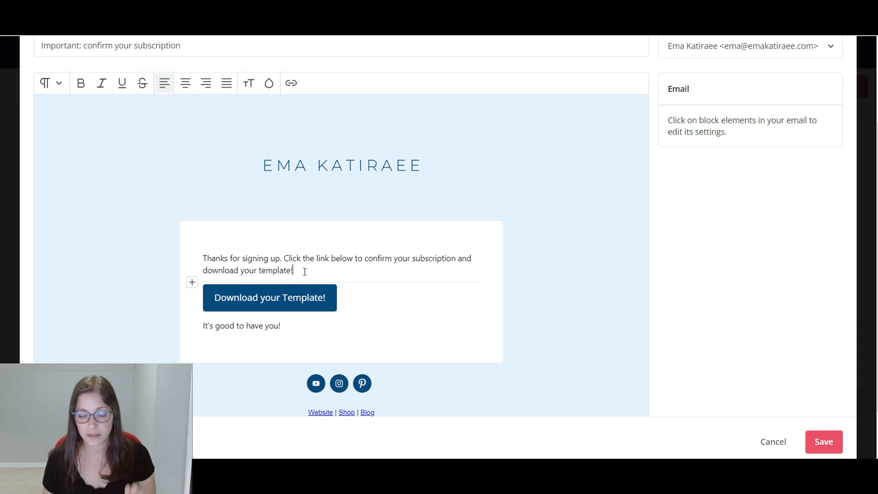
pyautogui.click(306, 296)
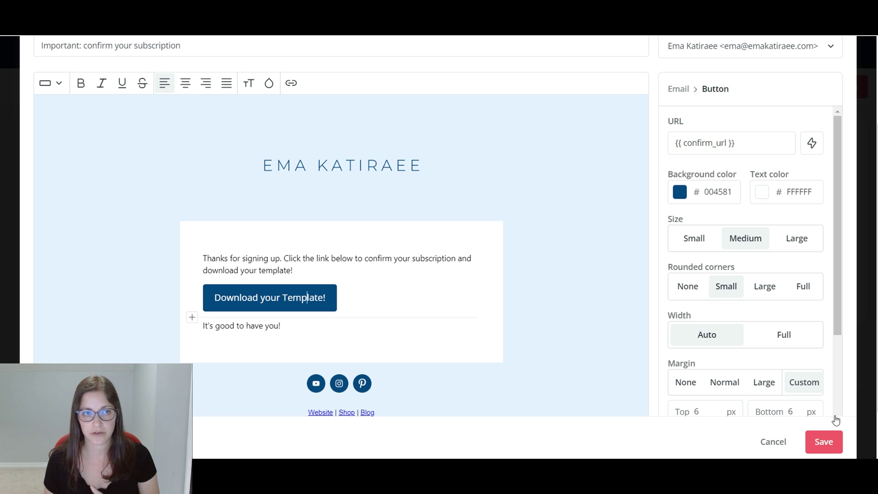
pyautogui.scroll(2, 251, 169)
pyautogui.moveTo(181, 109); pyautogui.dragTo(4, 116)
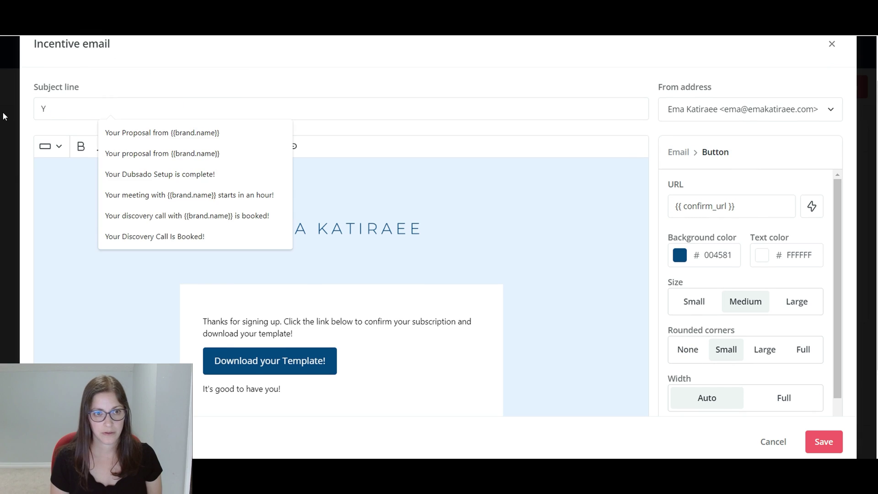
# Replace the subject line with "Your Template is HERE!! 🎉"
pyautogui.press('BackSpace')
pyautogui.write('Your')
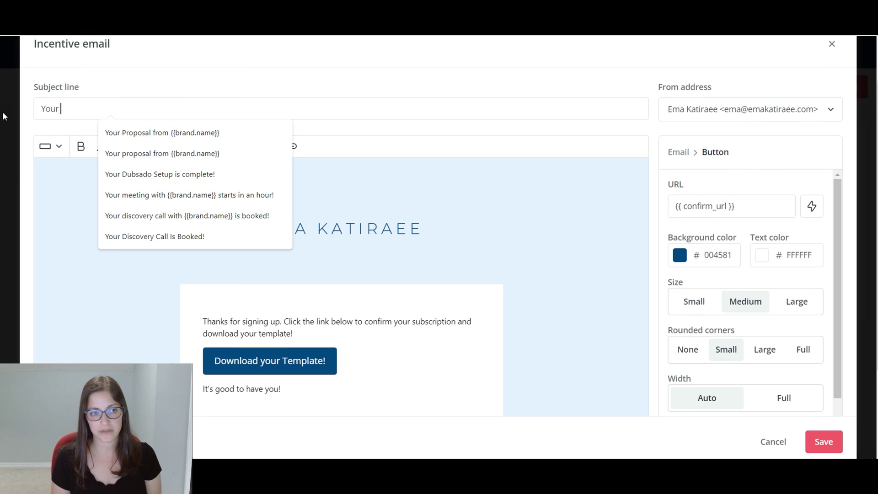
pyautogui.write(' Template is HERE!! 🎉')
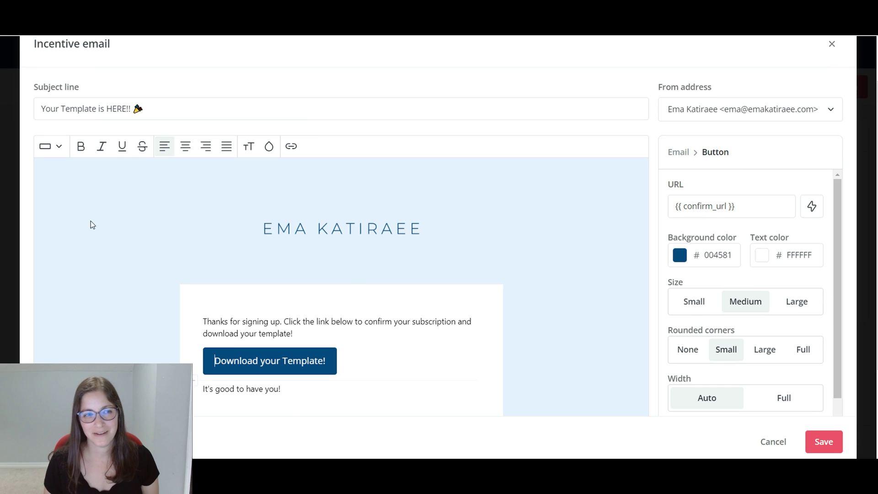
pyautogui.moveTo(133, 108); pyautogui.dragTo(145, 109)
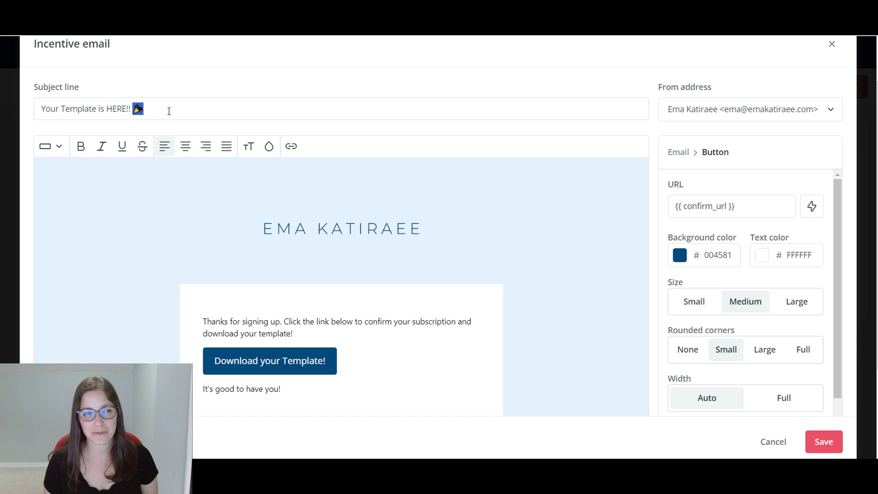
pyautogui.click(162, 113)
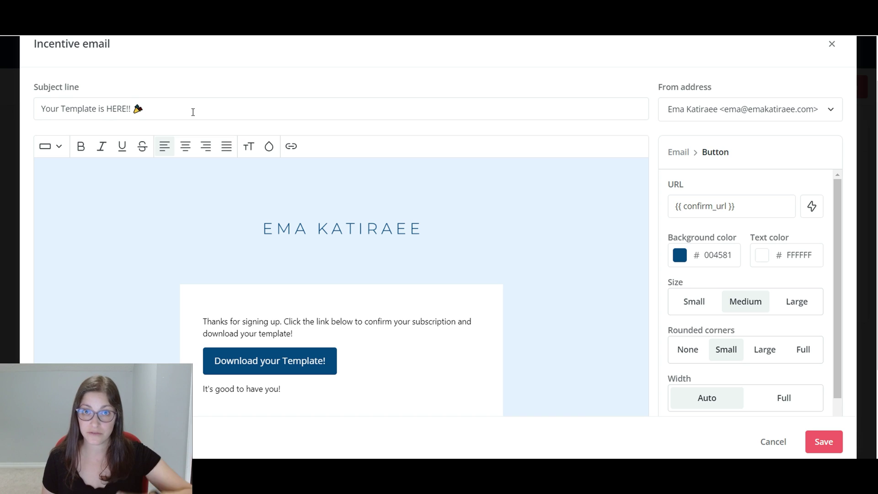
# Save the incentive email, set the confirmation redirect to Download, and leave Form Settings
pyautogui.click(817, 442)
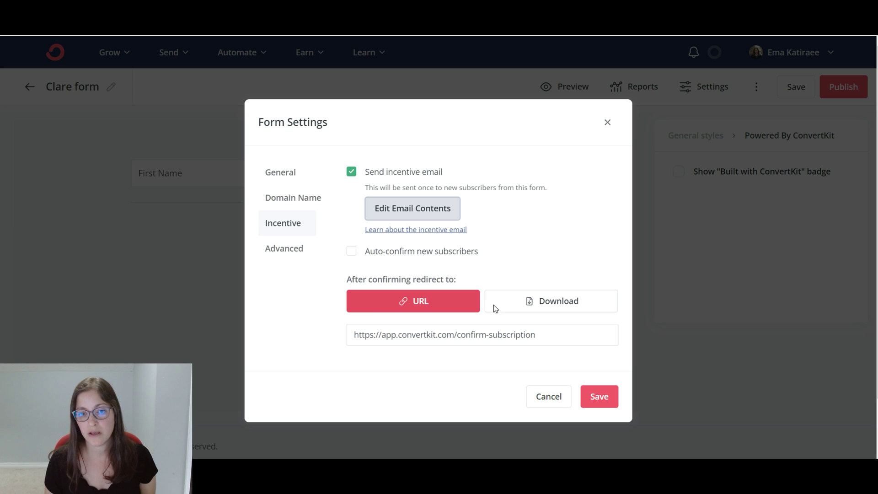
pyautogui.click(568, 301)
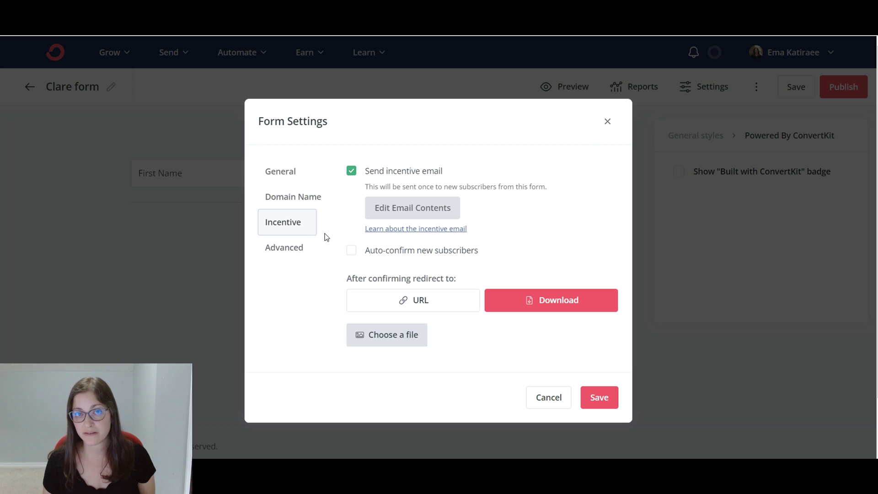
pyautogui.click(284, 168)
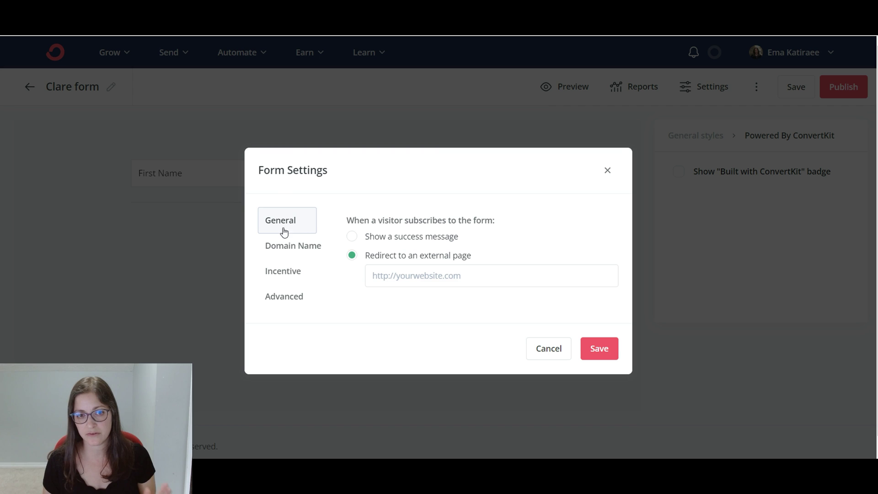
pyautogui.click(295, 276)
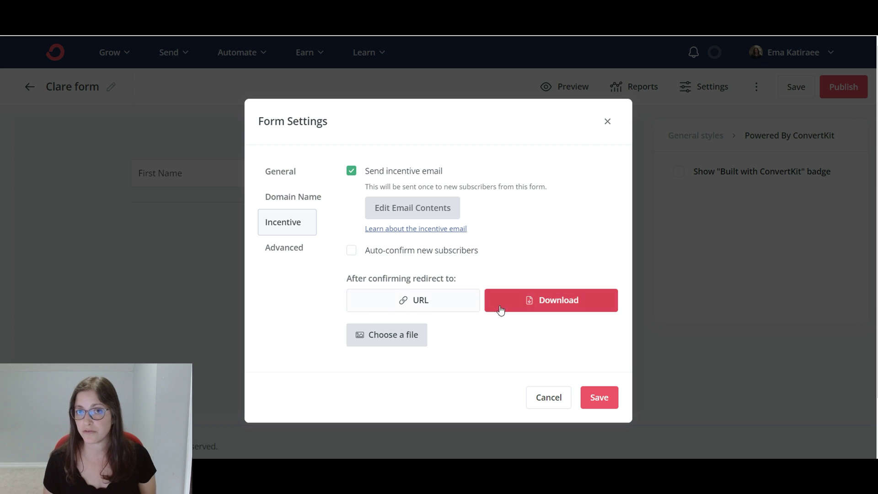
pyautogui.click(597, 402)
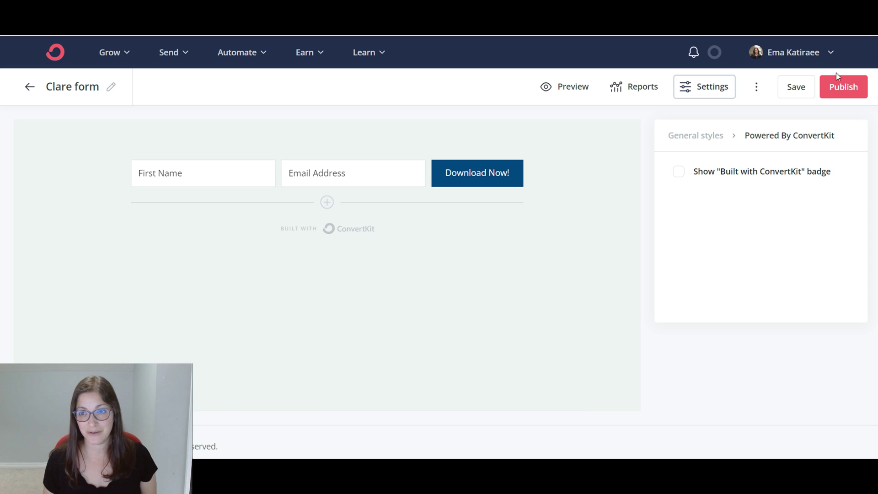
# Save and publish the Clare form so its embed dialog appears
pyautogui.click(790, 88)
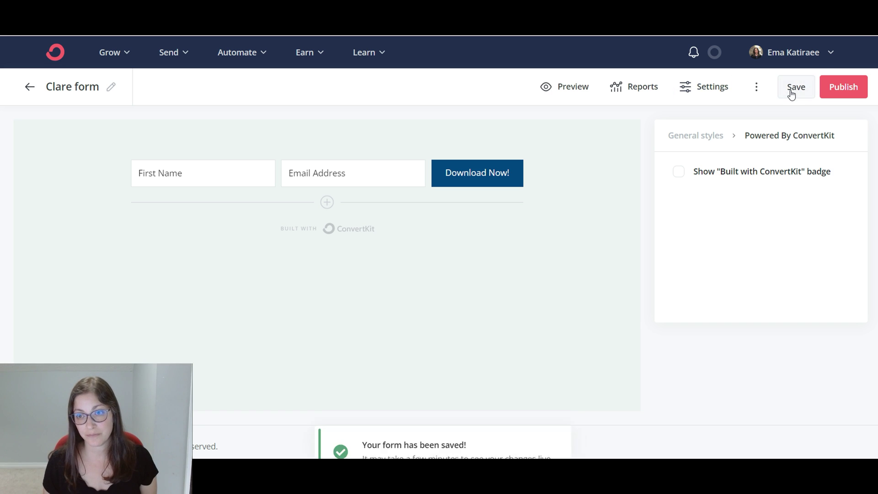
pyautogui.click(849, 90)
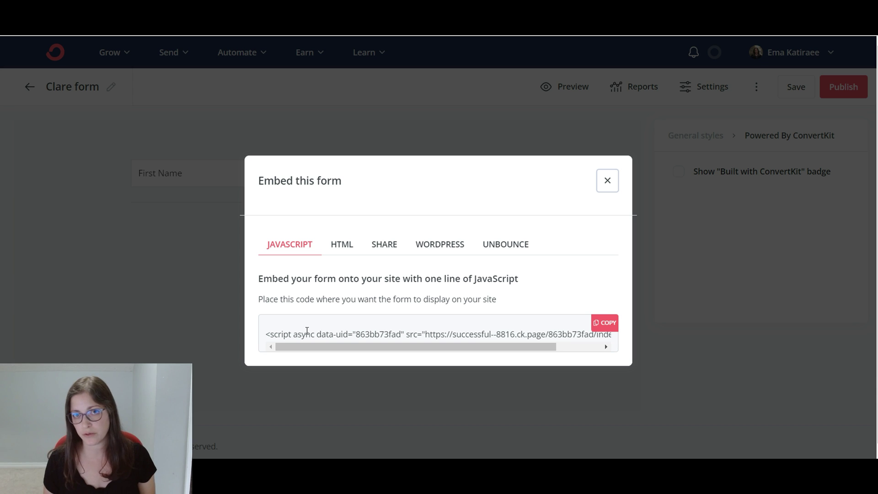
# Copy the form's one-line JavaScript embed code from the JAVASCRIPT tab
pyautogui.click(611, 326)
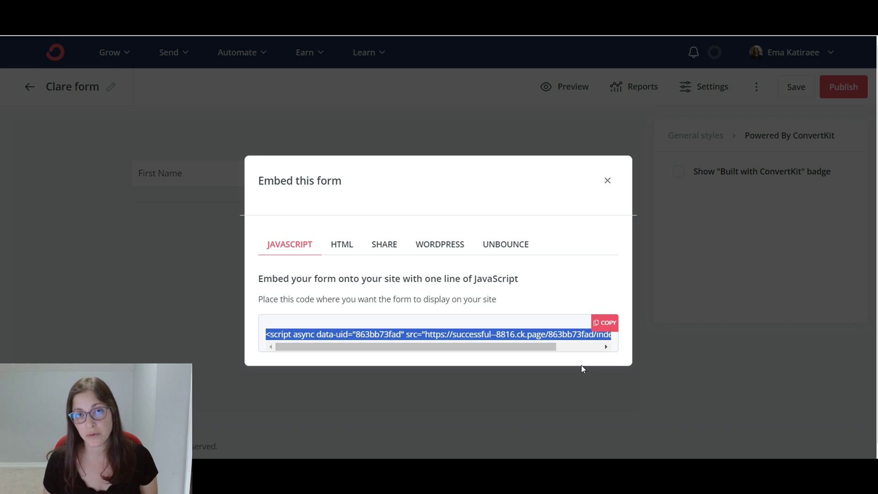